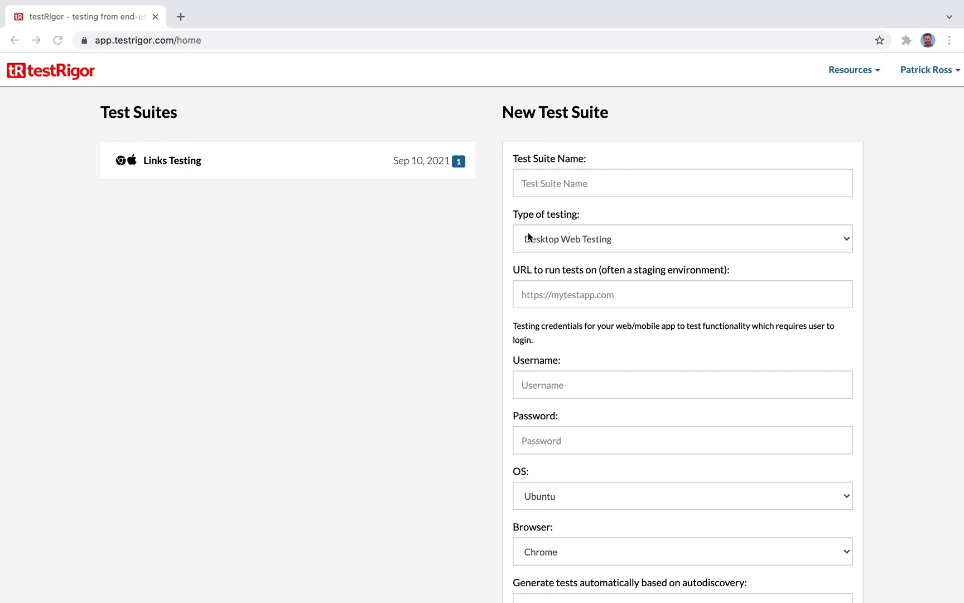
pyautogui.click(526, 184)
pyautogui.click(525, 185)
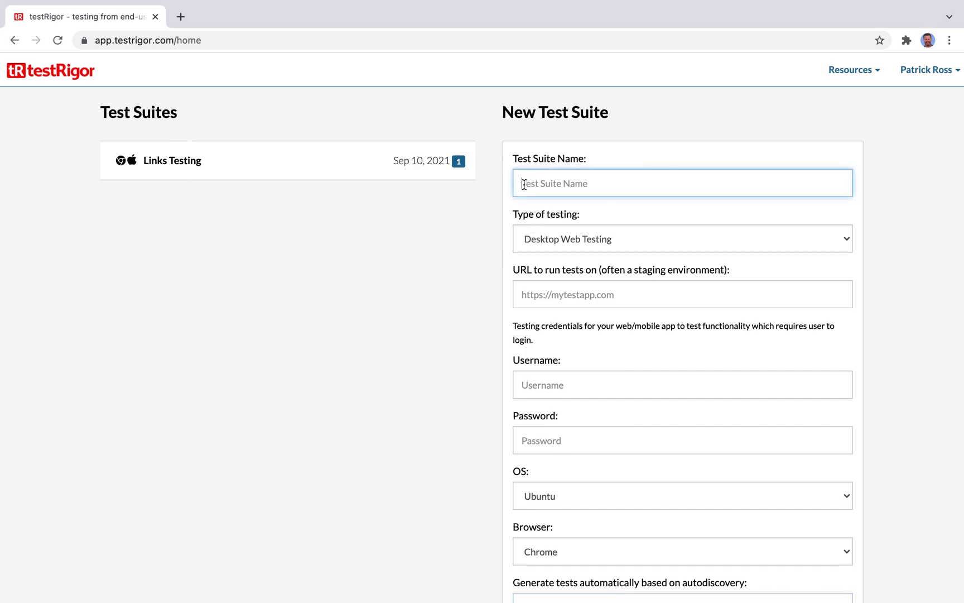
pyautogui.write('Google Search')
pyautogui.click(518, 294)
pyautogui.write('https://www.google.com/')
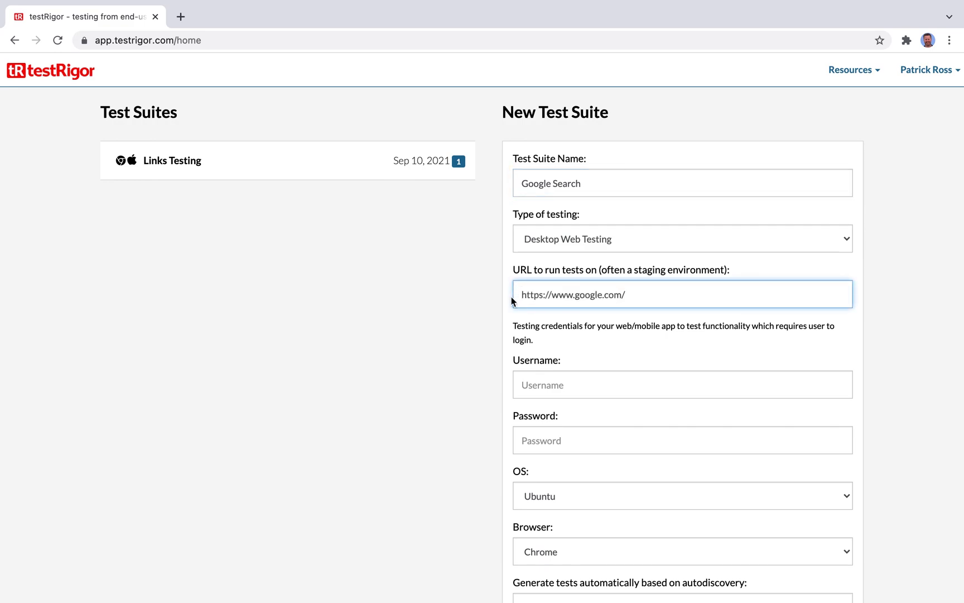
pyautogui.scroll(-5, 511, 300)
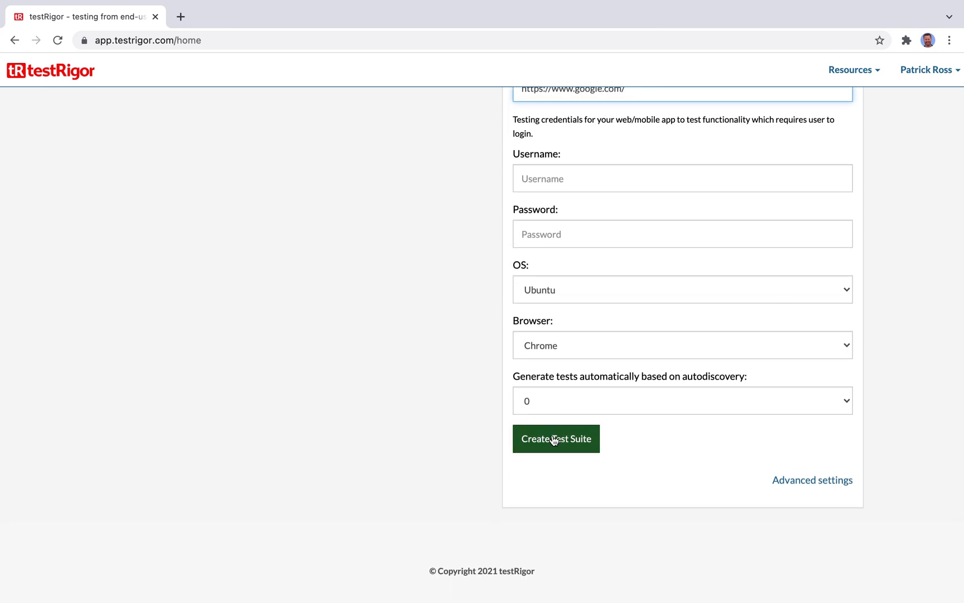
pyautogui.click(556, 441)
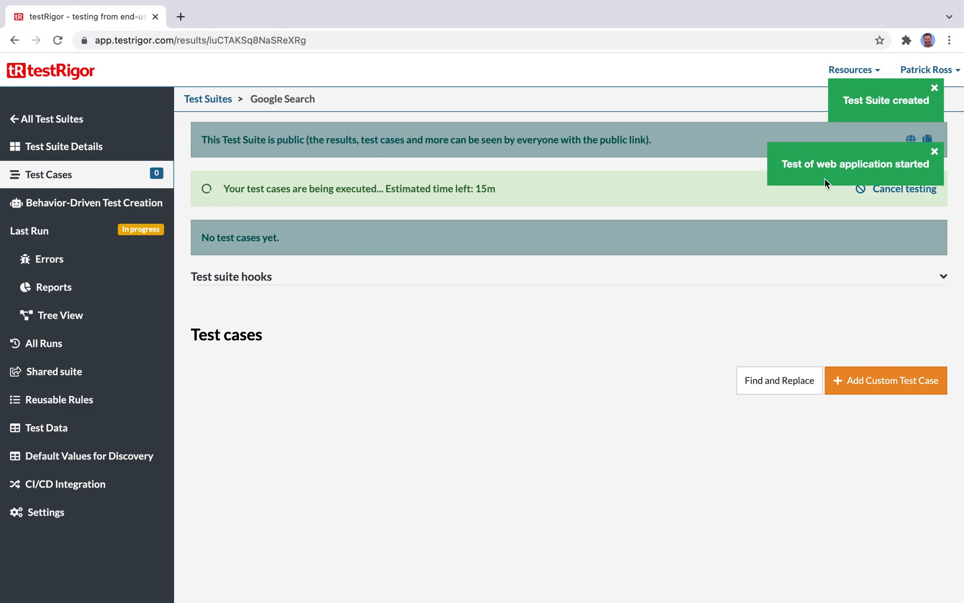
# Step: Start a new custom test case with the description "Autonomous testing tools search"
pyautogui.click(885, 390)
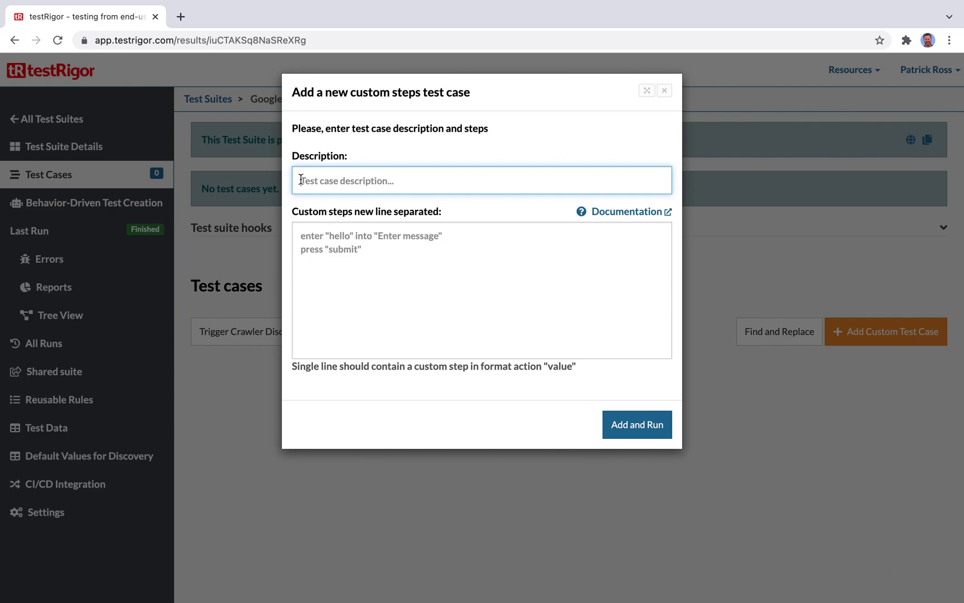
pyautogui.write('Auto')
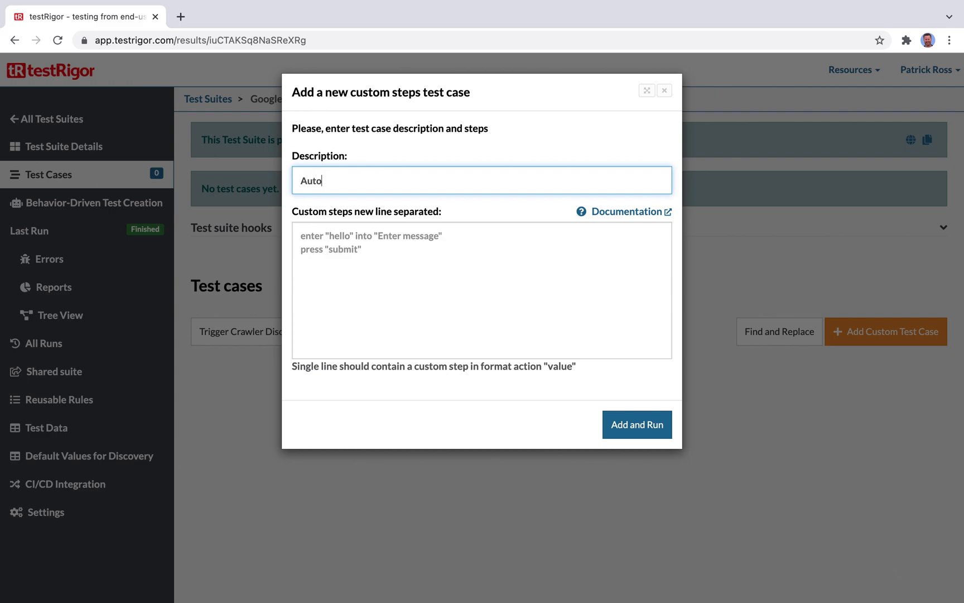
pyautogui.write('nomous testing tools search')
# Step: Write the first two custom steps on separate lines: enter "autonomous testing tools" into "search", and enter enter
pyautogui.click(300, 236)
pyautogui.write('e')
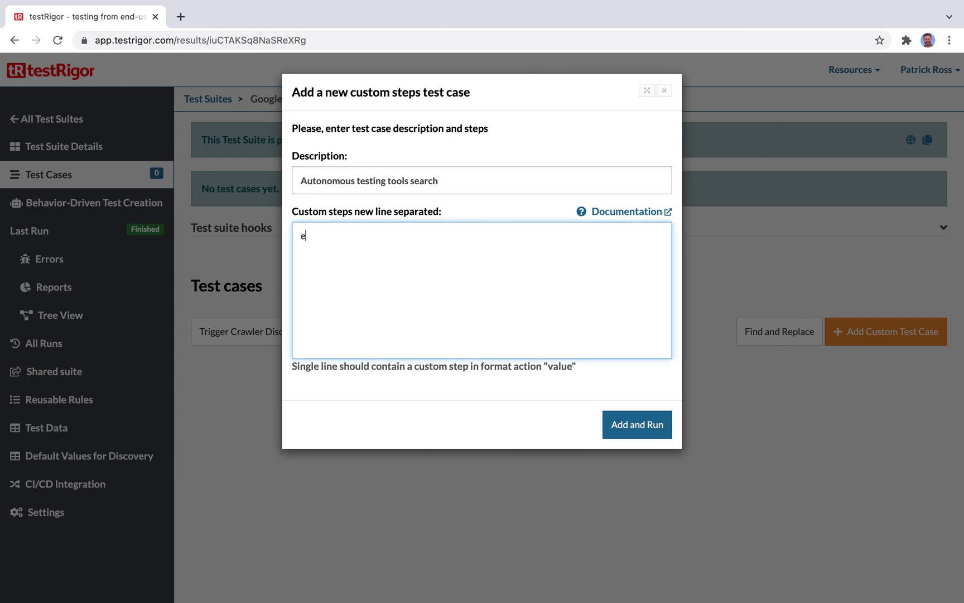
pyautogui.write('nter "autonomous testing ')
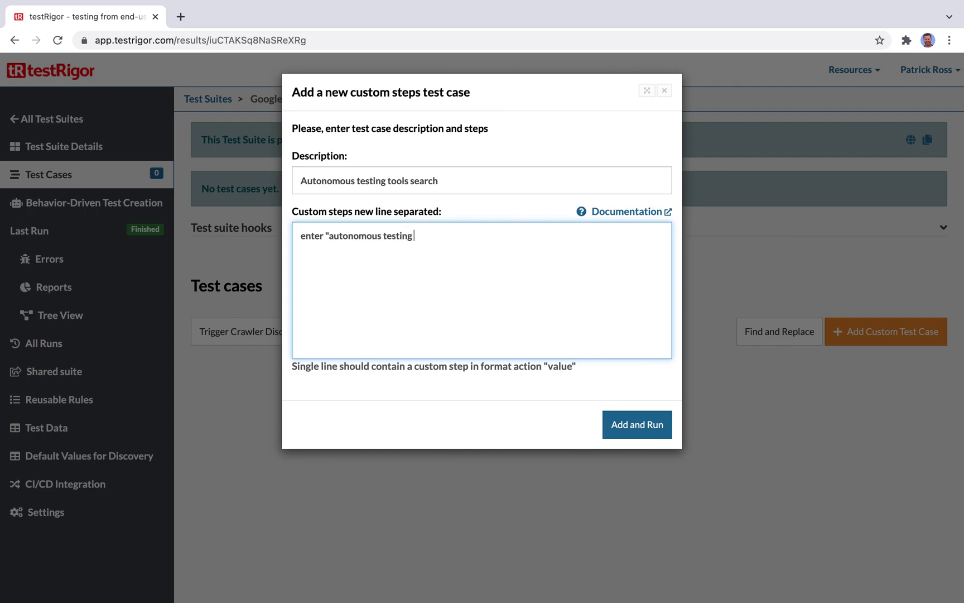
pyautogui.write('tools" into "search"')
pyautogui.press('Return')
pyautogui.write('enter')
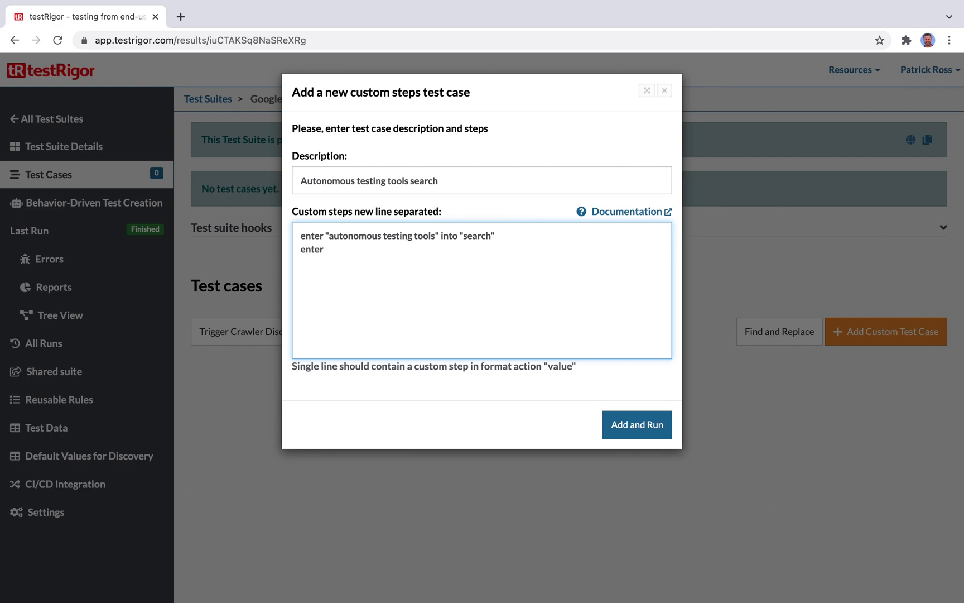
pyautogui.write(' enter ')
# Step: Add the custom step line: click link "testrigor.com" or "next" up to 5 times until url contains "testrigor.com"
pyautogui.write('click')
pyautogui.write(' link')
pyautogui.write(' "testrig')
pyautogui.write('or.c')
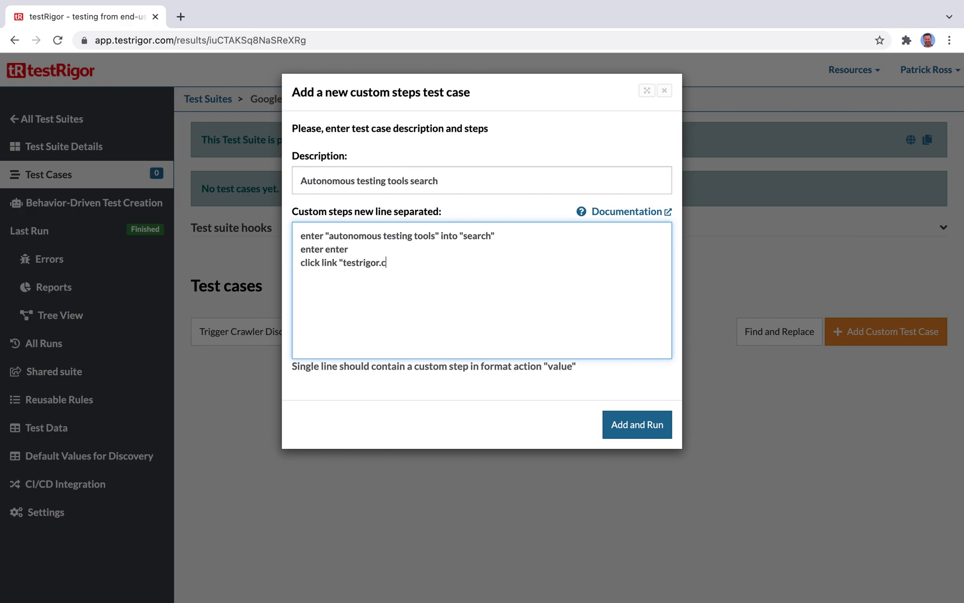
pyautogui.write('om" or "next" up to 5 times')
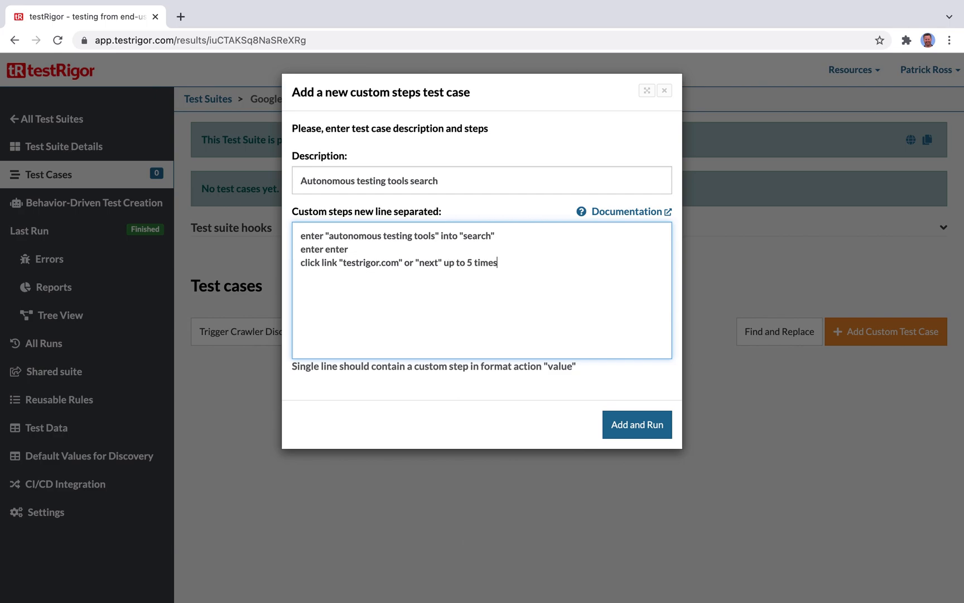
pyautogui.write(' until url contains "testrigor.com')
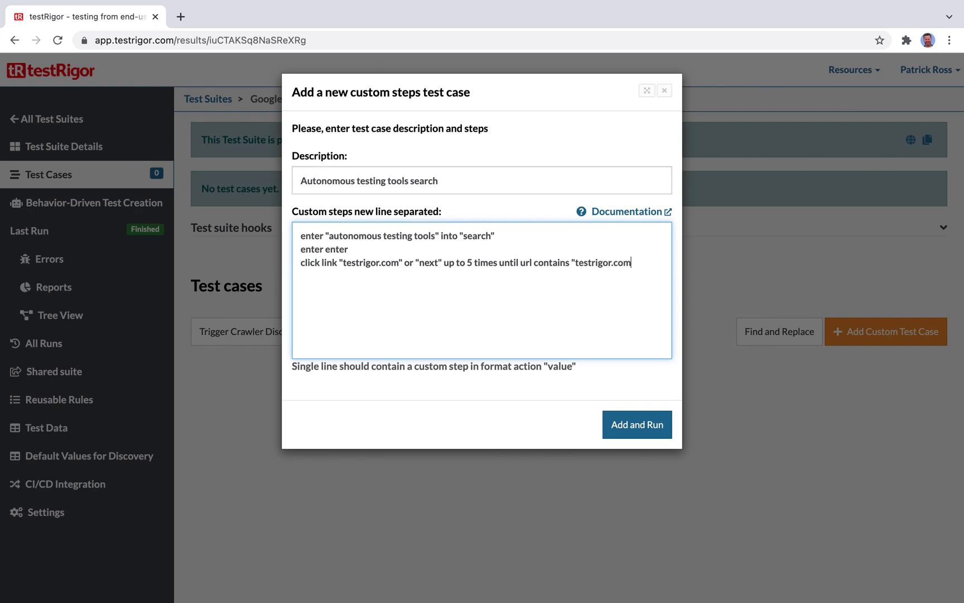
pyautogui.write('" ')
# Step: Add the final step line, check that page contains "why testRigor", and submit the test case to run
pyautogui.write('check that ')
pyautogui.write('page')
pyautogui.write(' contains "')
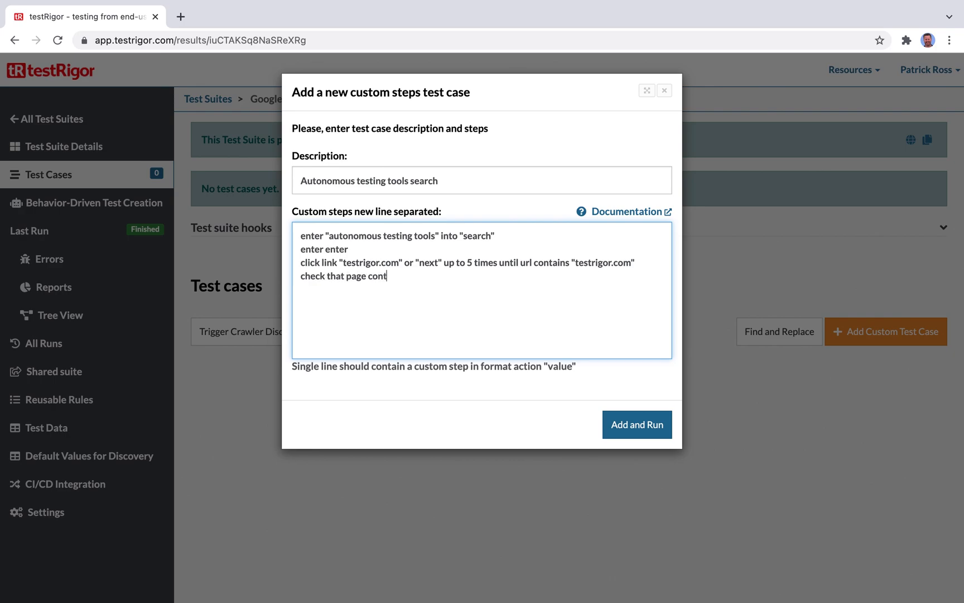
pyautogui.write('why tesst')
pyautogui.press('BackSpace')
pyautogui.press('BackSpace')
pyautogui.write('tRigor"')
pyautogui.click(639, 428)
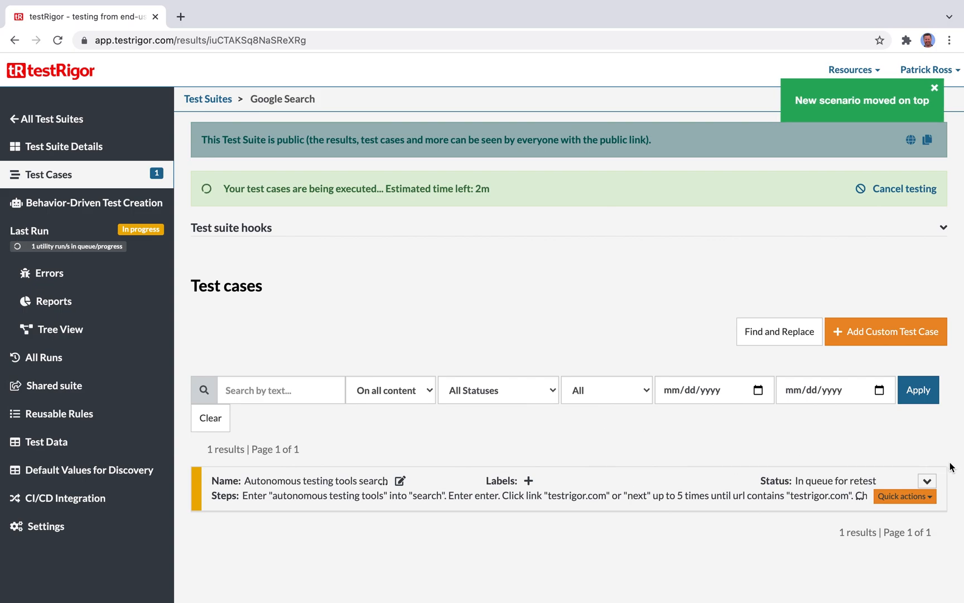
# Step: Expand the new test case's details and view the enlarged screenshot of its initial Google page
pyautogui.click(928, 487)
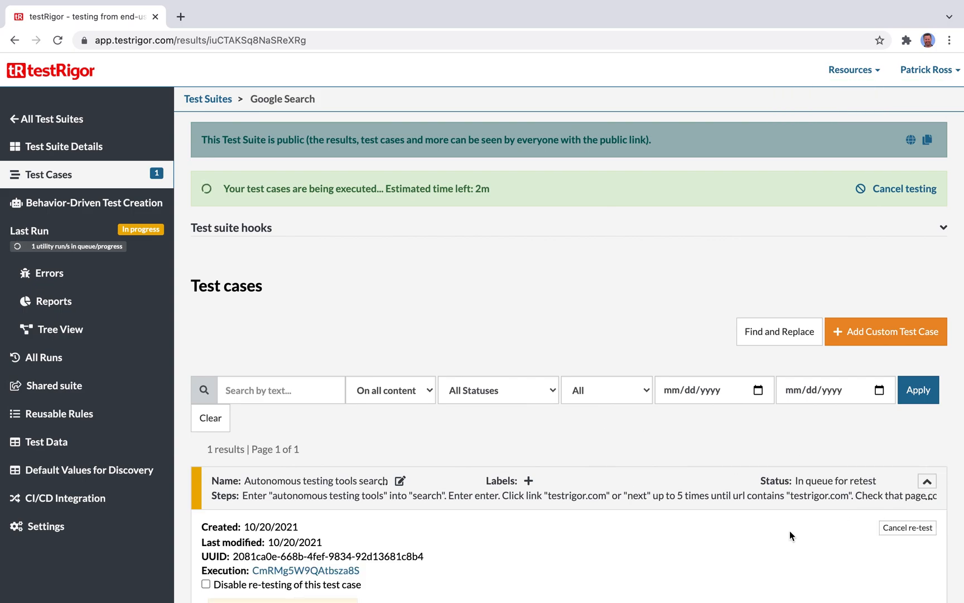
pyautogui.scroll(-4, 788, 527)
pyautogui.scroll(-2, 787, 525)
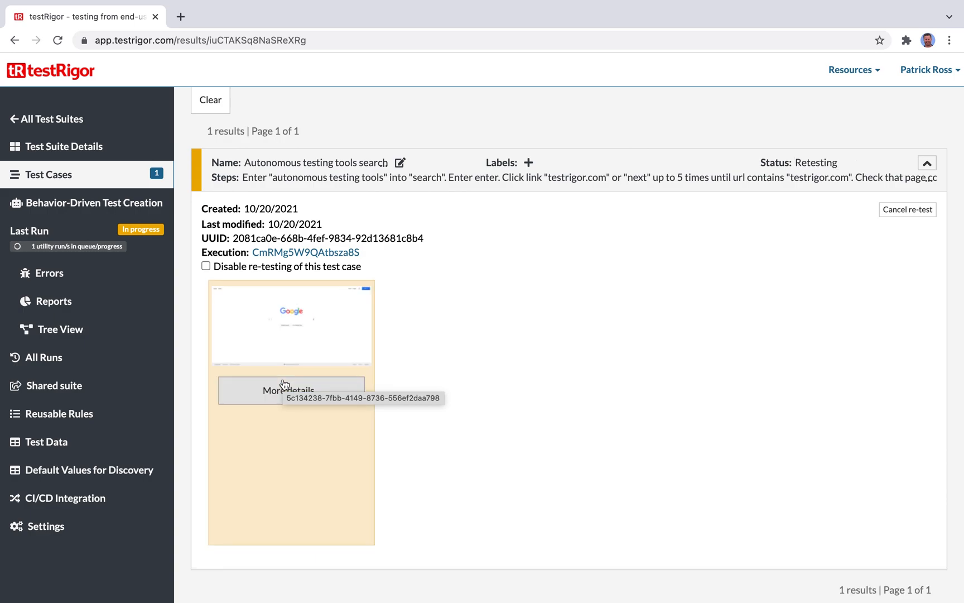
pyautogui.click(262, 310)
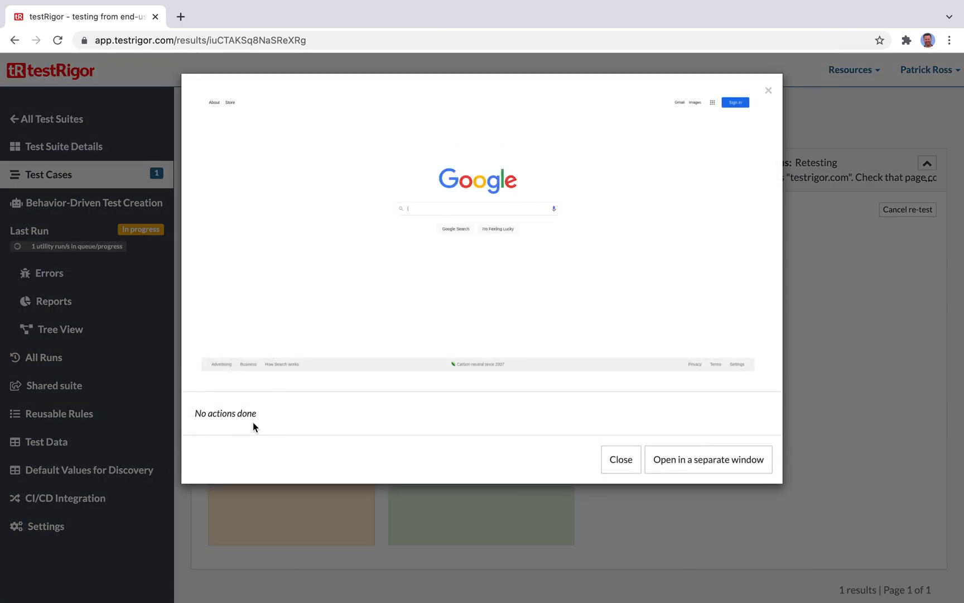
pyautogui.click(621, 459)
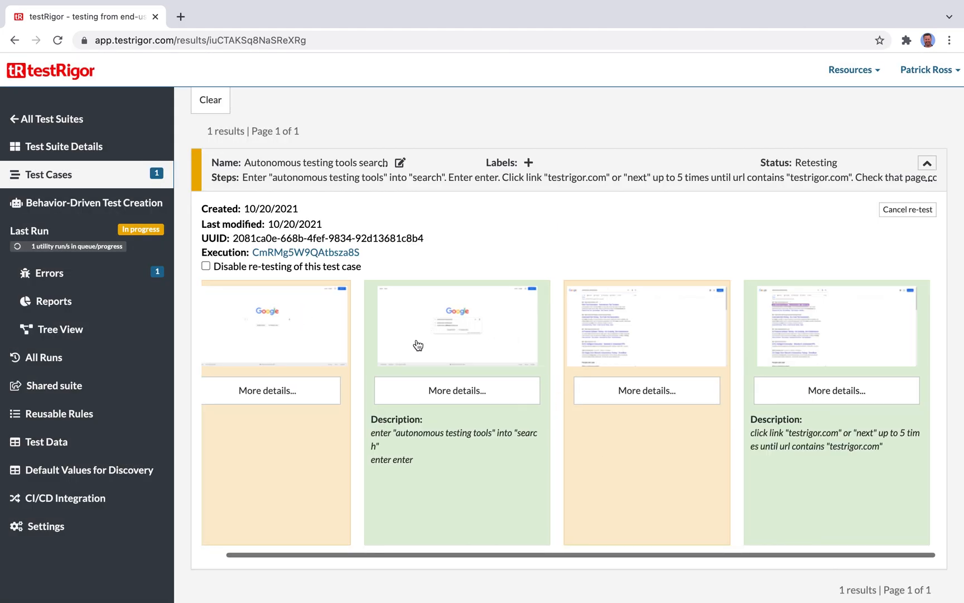
# Step: Examine the enlarged screenshots of the search entry, the testrigor.com link and the "why testRigor" check one after another
pyautogui.click(418, 345)
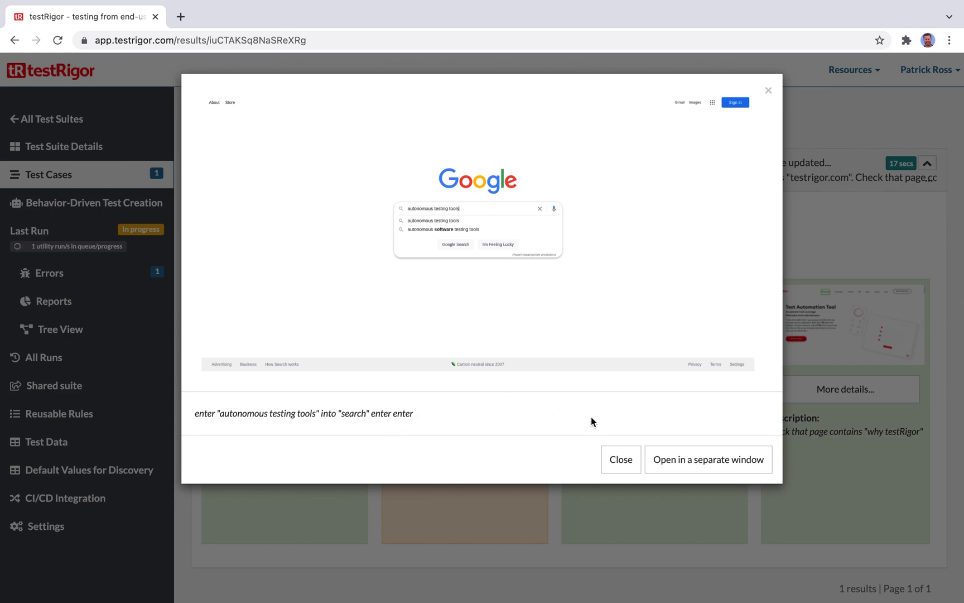
pyautogui.click(621, 460)
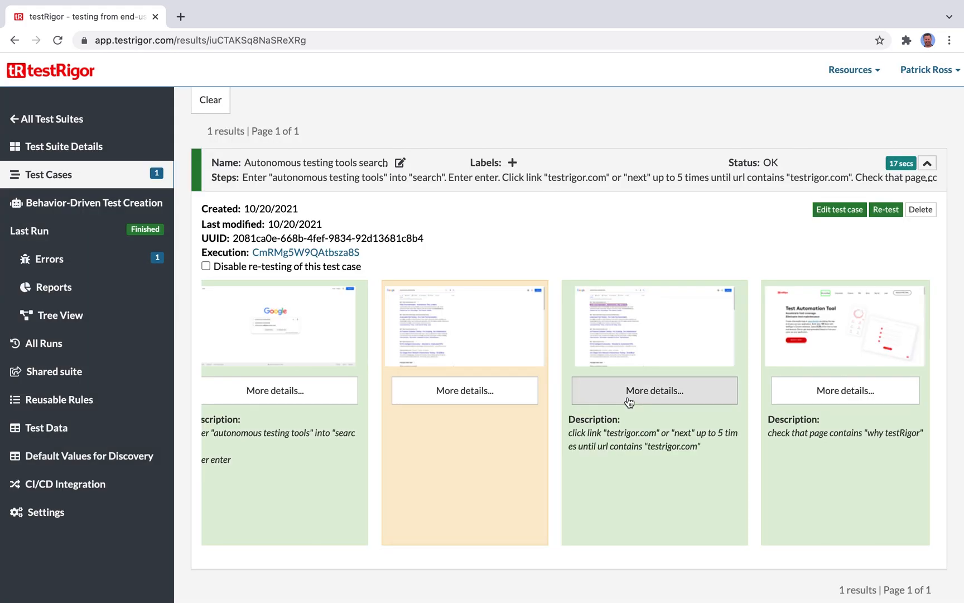
pyautogui.click(609, 340)
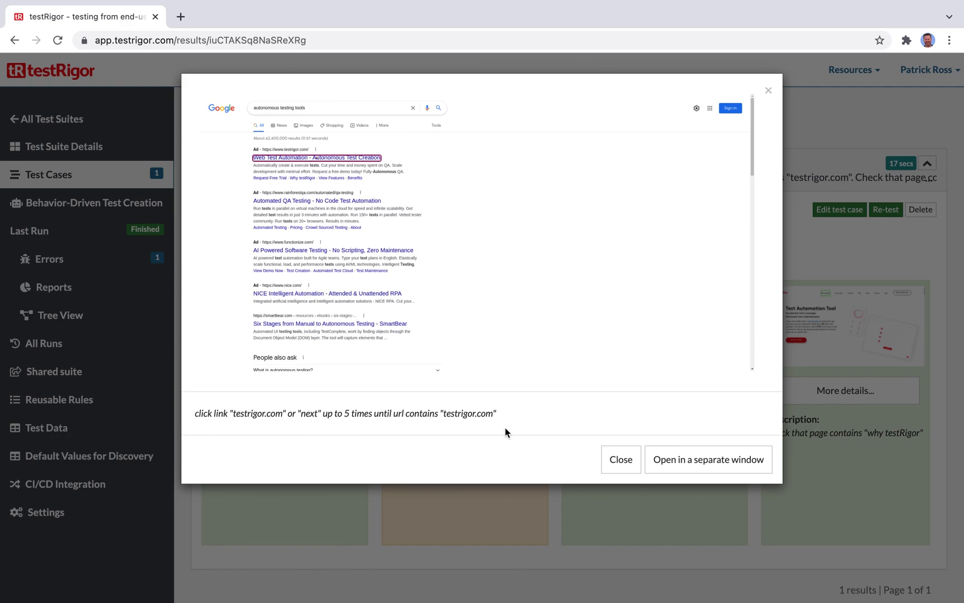
pyautogui.click(619, 459)
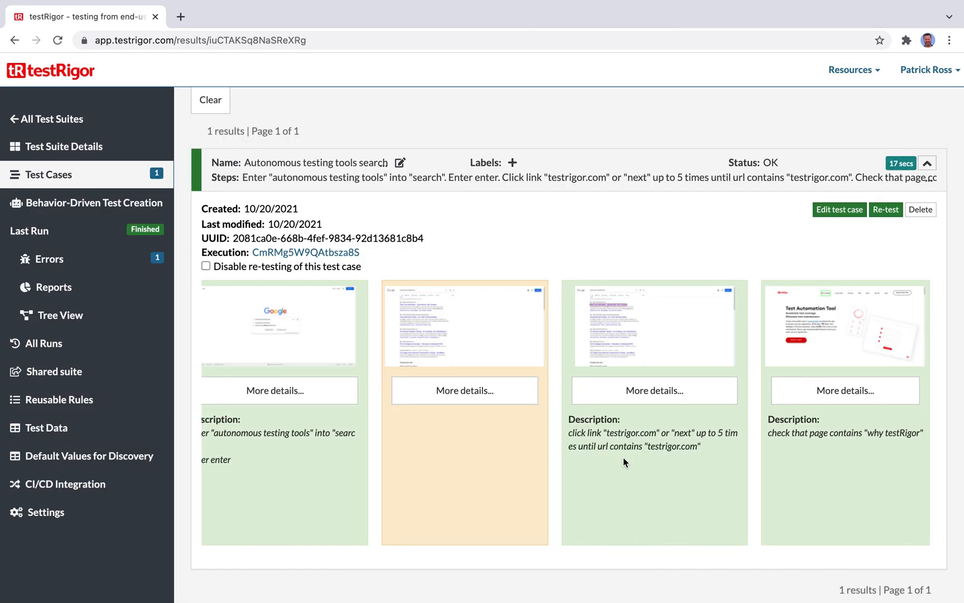
pyautogui.click(791, 355)
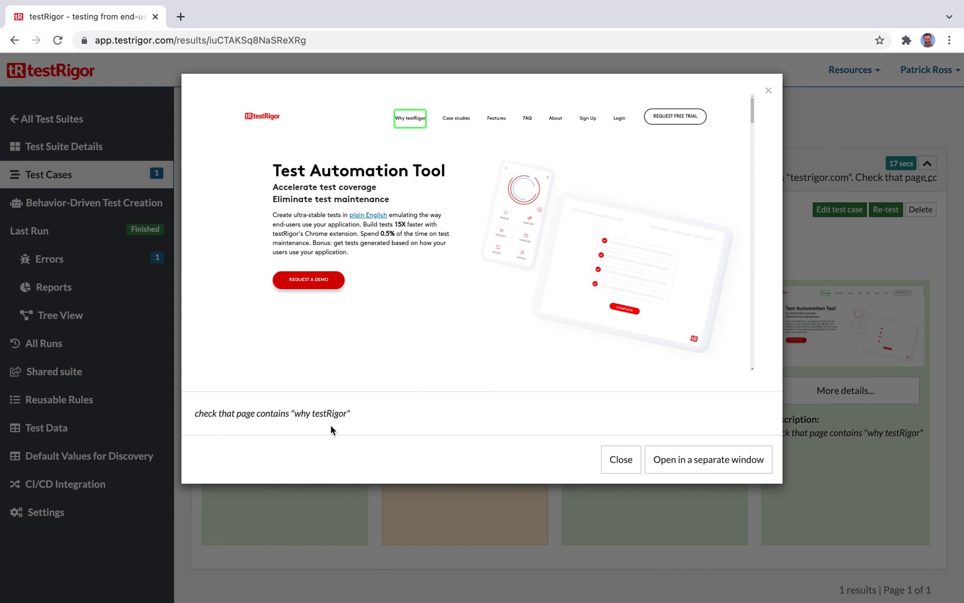
pyautogui.click(621, 459)
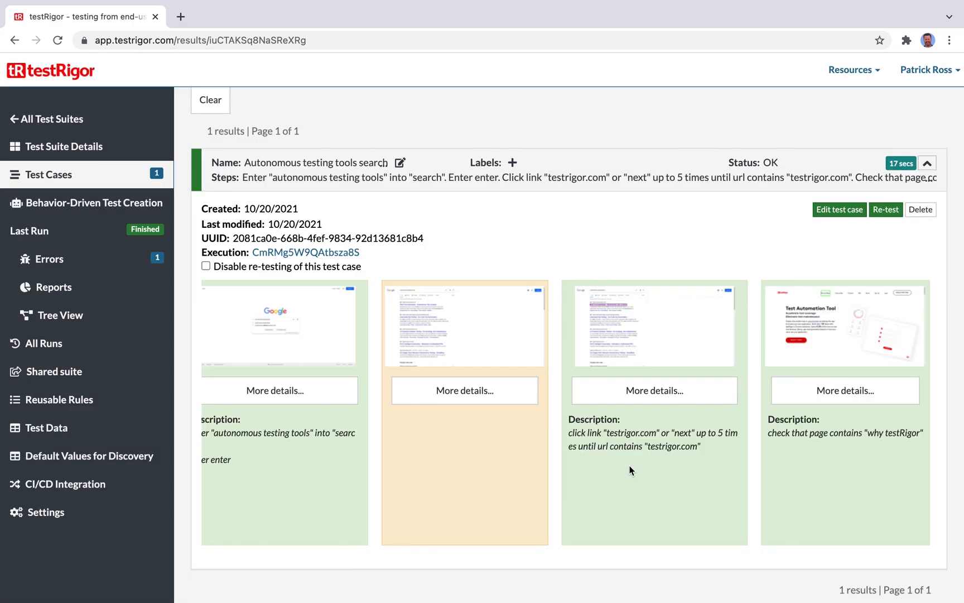